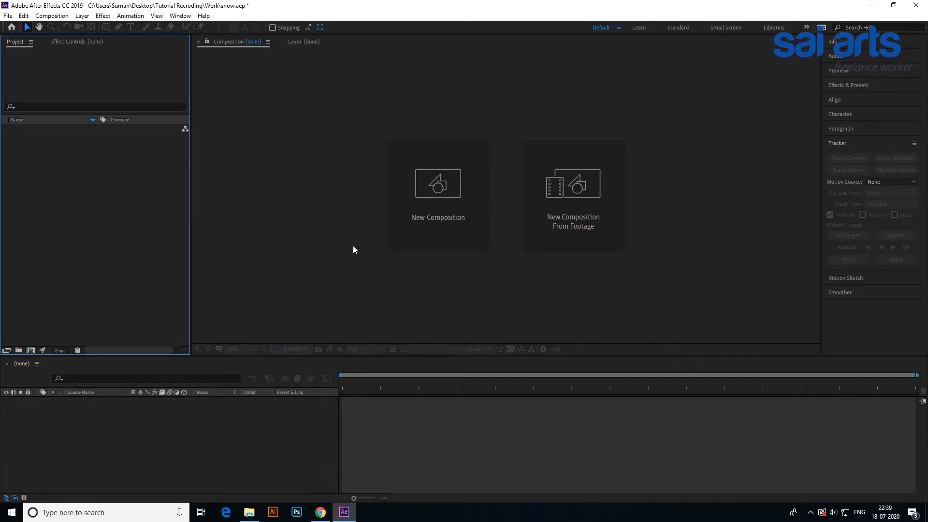
Import the snow-02 video from the footage folder and create a composition from it
right_click(58, 150)
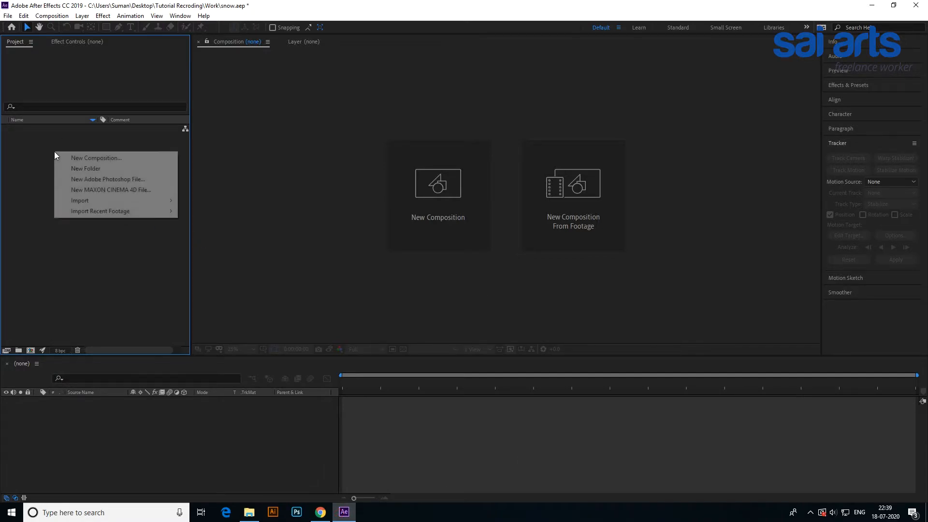
click(84, 202)
click(237, 201)
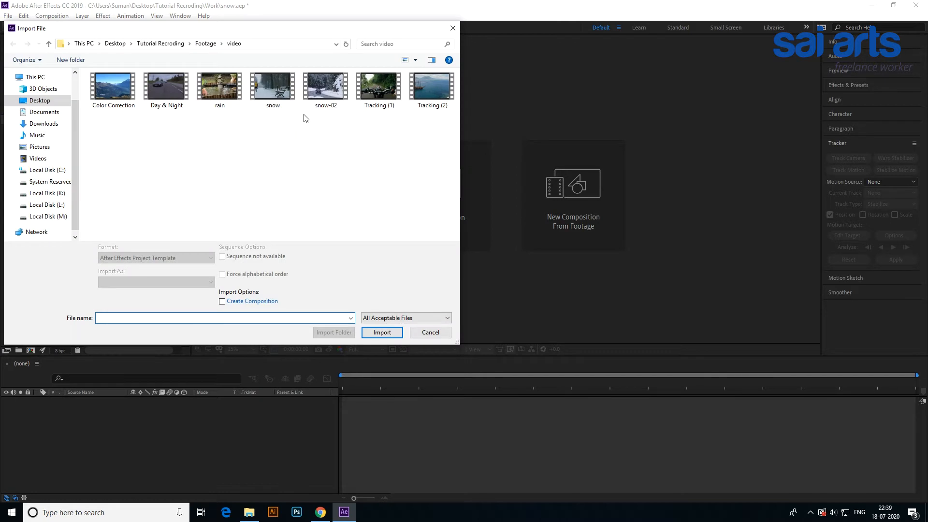
click(323, 102)
click(381, 333)
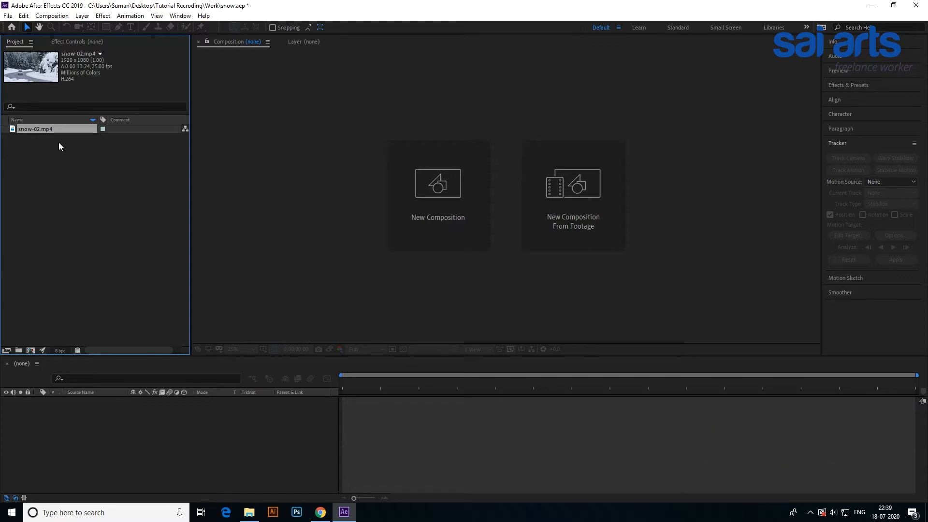
drag(56, 132, 114, 413)
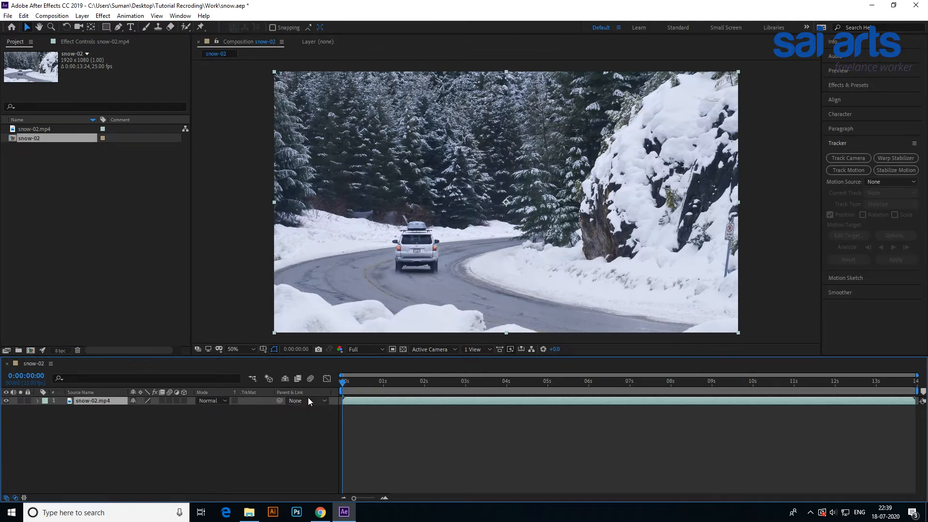
Preview the snow-02 footage and return the playhead to the first frame
key(space)
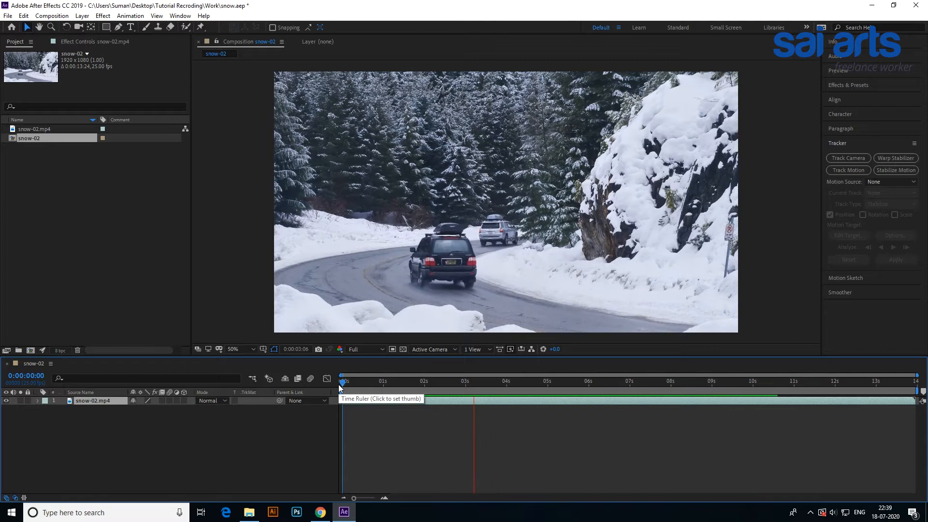
key(space)
click(487, 402)
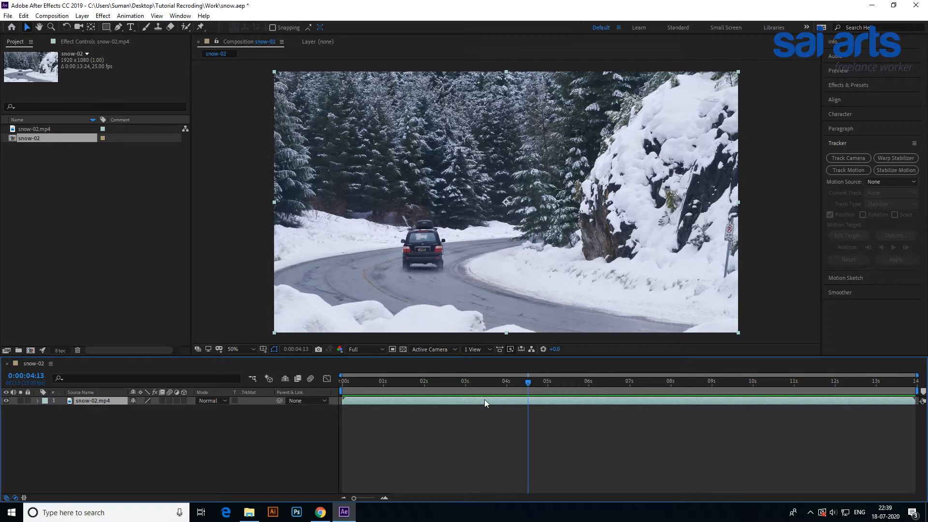
drag(526, 384, 333, 384)
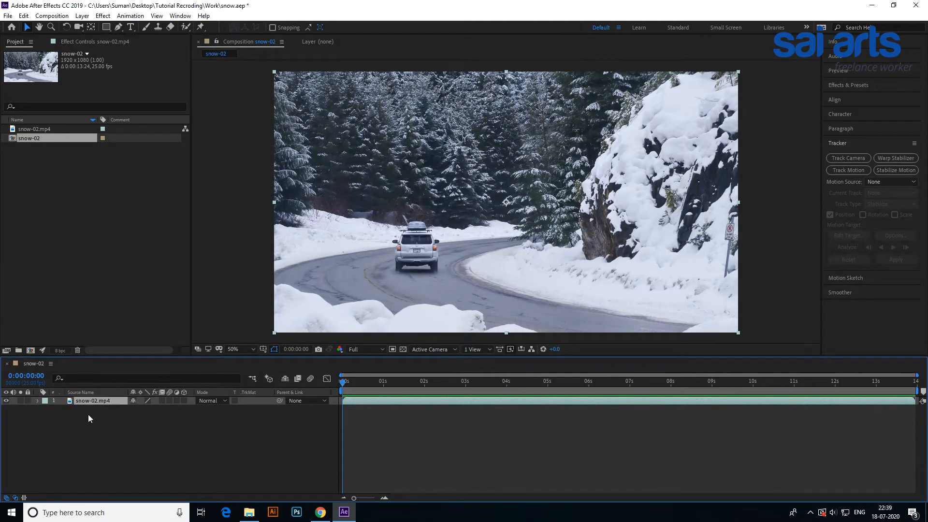
Apply the CC Snowfall simulation effect to the snow-02.mp4 layer
right_click(91, 402)
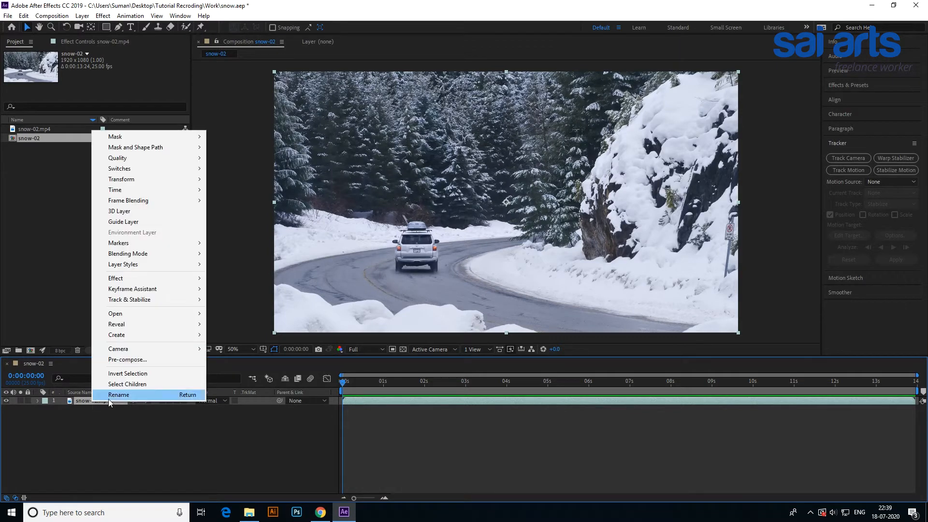
mouse_move(158, 280)
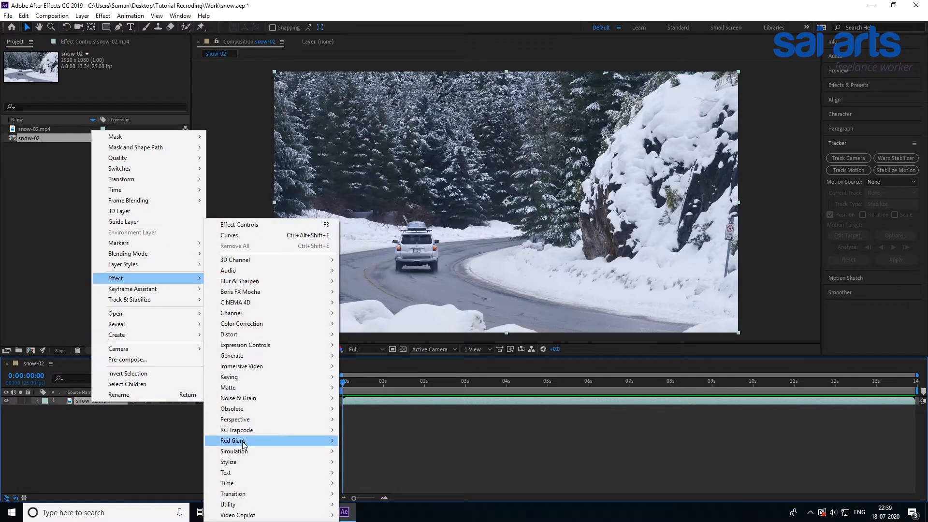
mouse_move(246, 452)
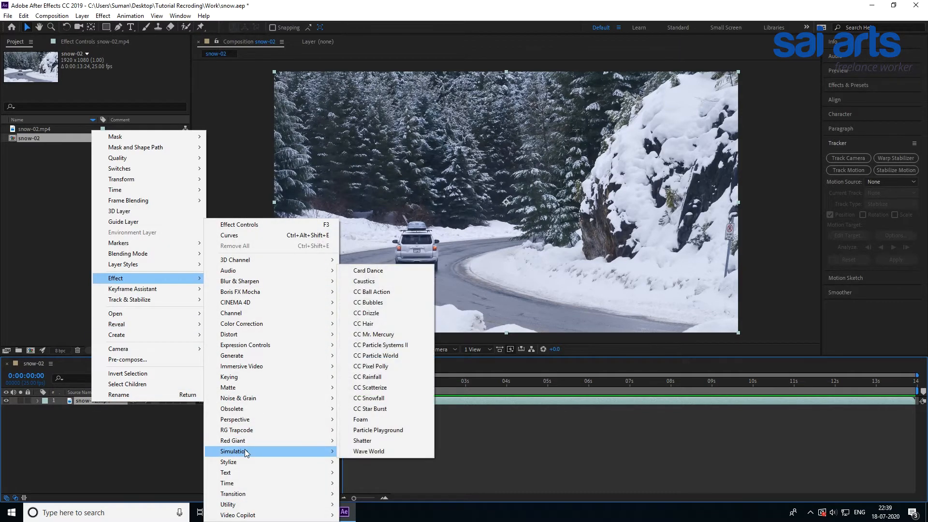
click(390, 399)
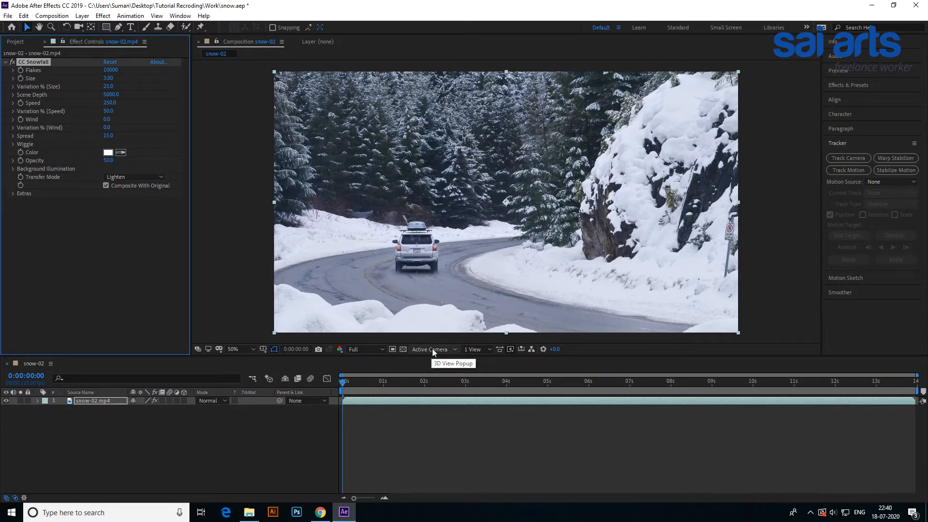
Set the CC Snowfall flake Size to 15 and preview the snow over the footage
click(109, 77)
drag(111, 79, 179, 78)
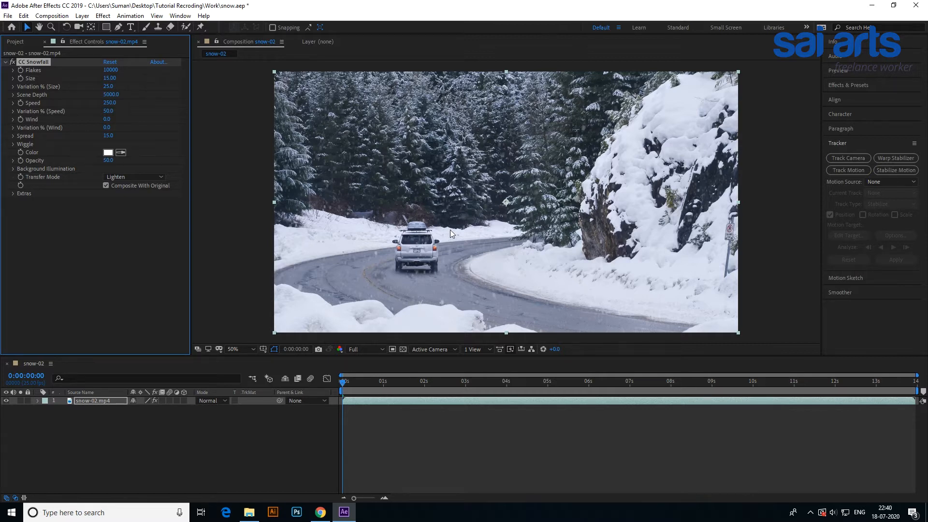
key(space)
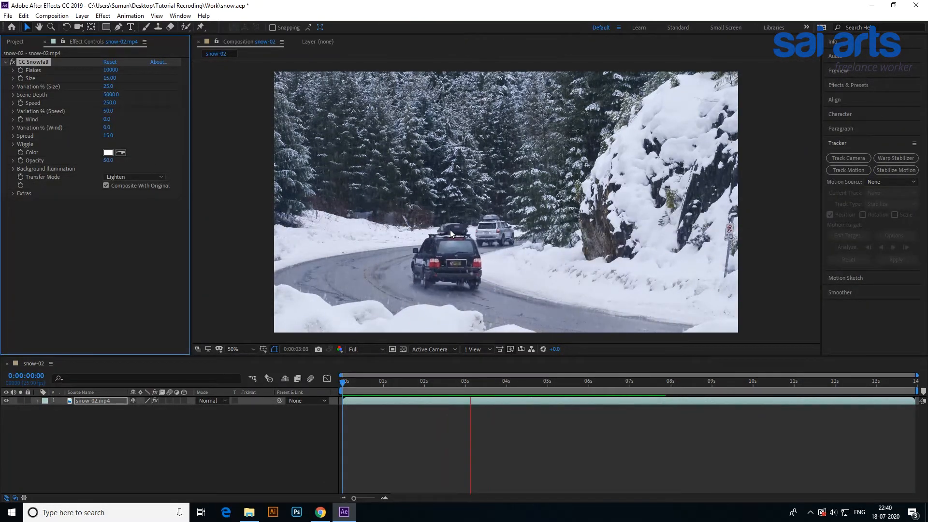
key(space)
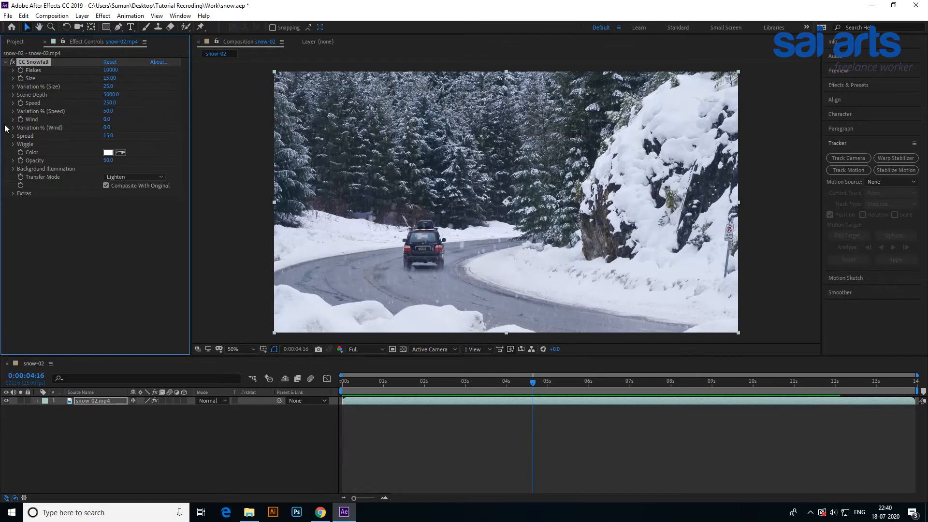
Try a positive Wind value for the snowfall during preview, then set Wind to -192
drag(107, 119, 228, 131)
key(space)
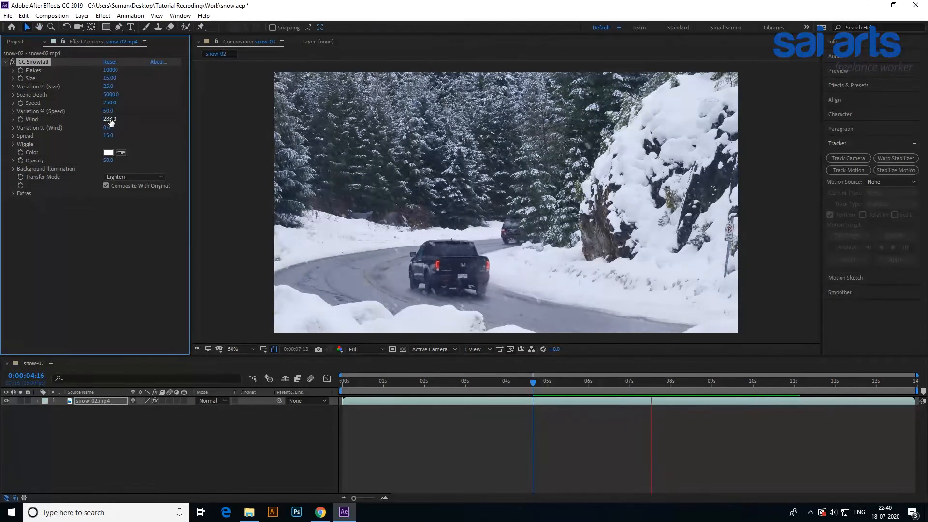
drag(113, 120, 1, 126)
key(space)
drag(111, 120, 22, 127)
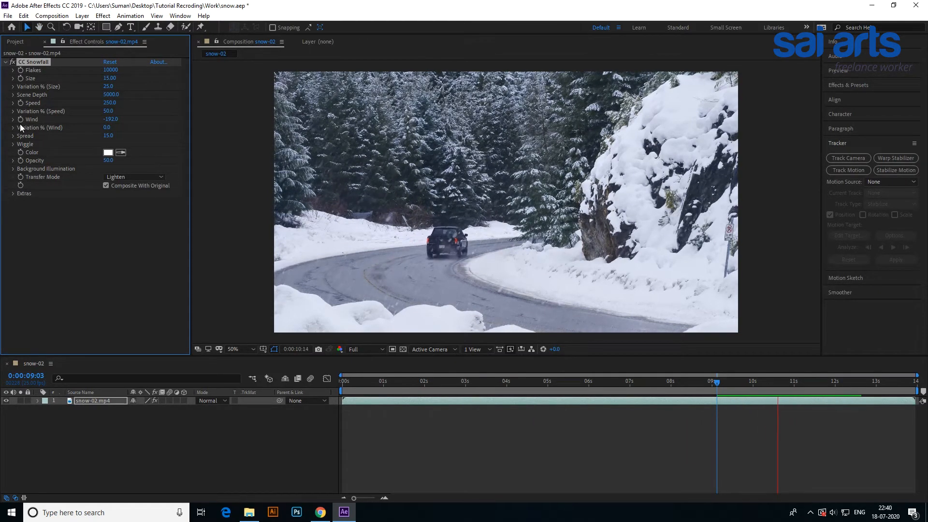
Reduce the flake Size to 14.59 and preview the snowfall
drag(110, 78, 85, 84)
key(space)
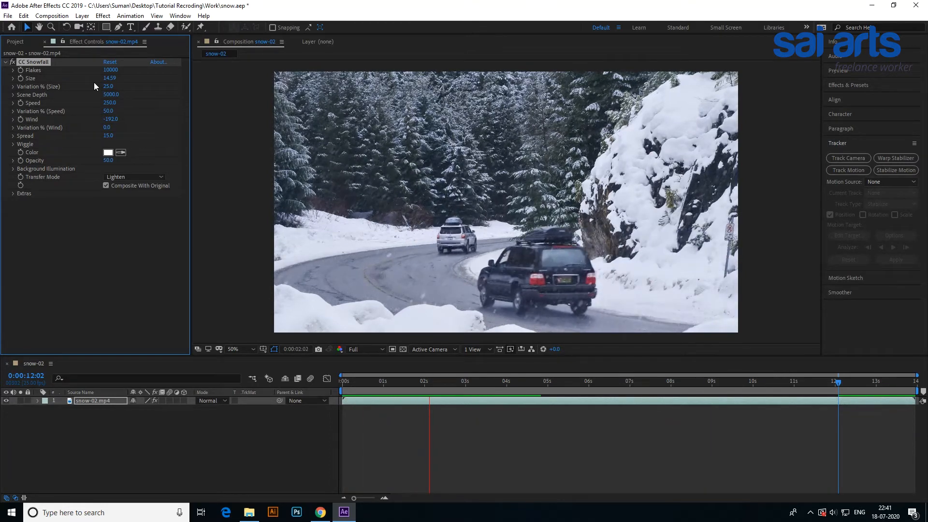
key(space)
Try the Composite transfer mode for the snowfall, then set it back to Lighten
click(129, 178)
click(118, 186)
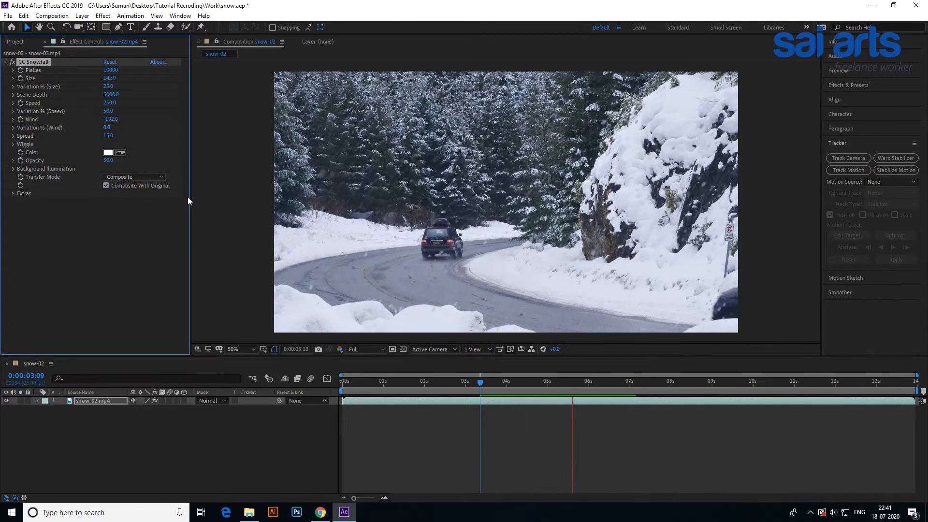
click(145, 177)
click(147, 199)
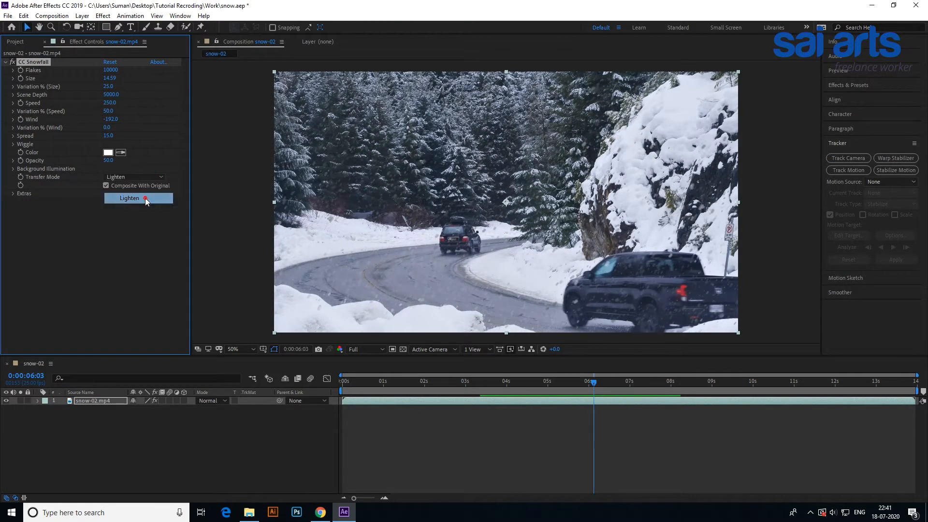
Preview the snowfall at 100 Opacity, then set Opacity to 50 and preview again
drag(109, 161, 153, 161)
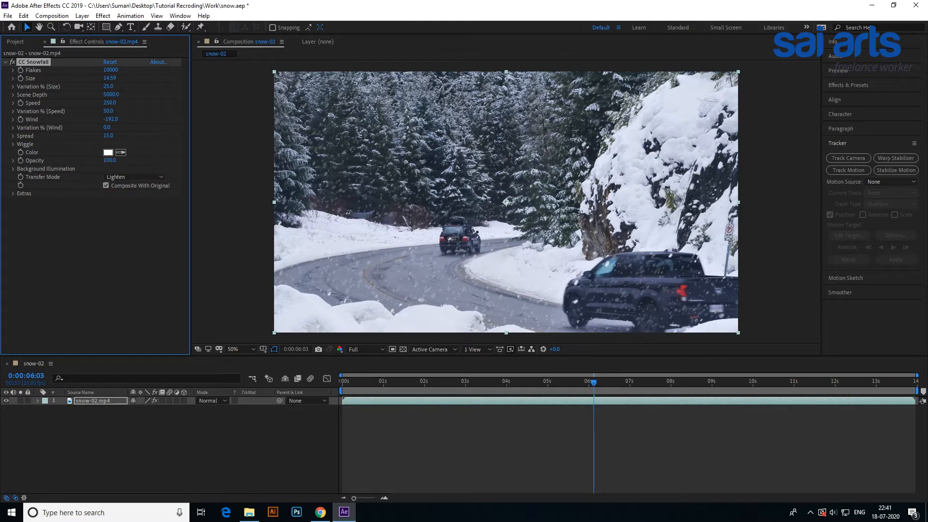
key(space)
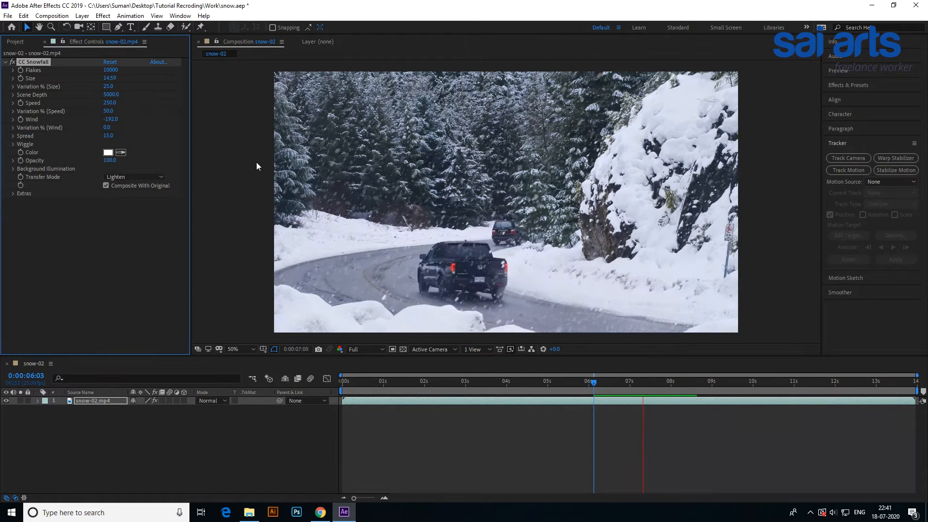
key(space)
click(112, 161)
text(50)
key(Return)
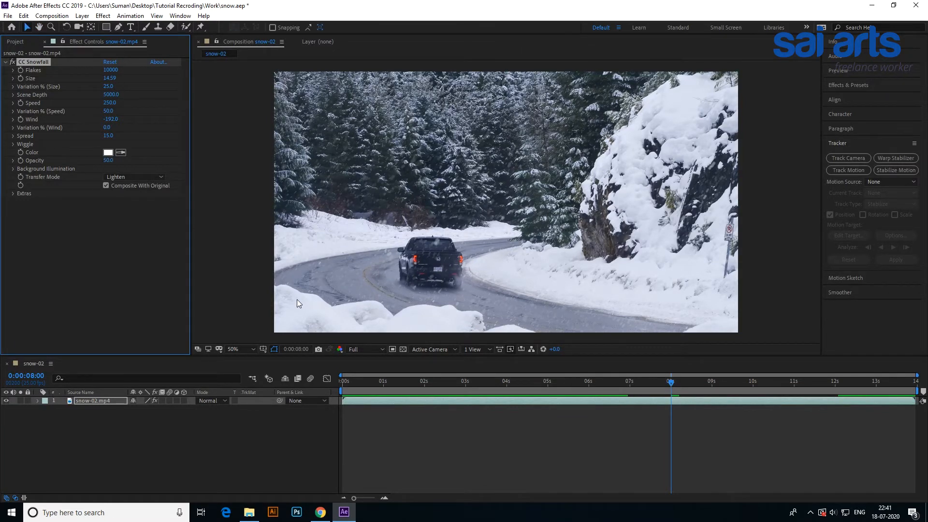
key(space)
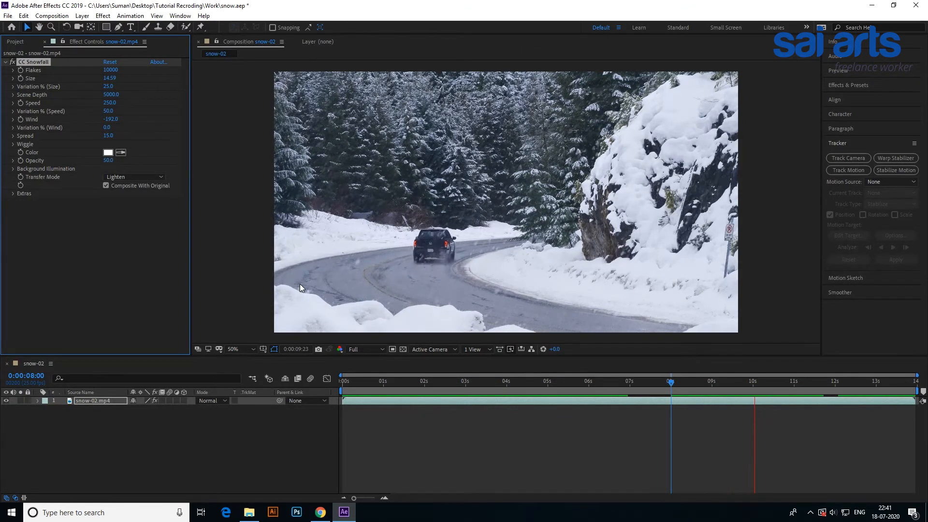
key(space)
Set the snowfall's Spread to 38.1 and Variation % (Wind) to 39, previewing each change
drag(108, 135, 224, 138)
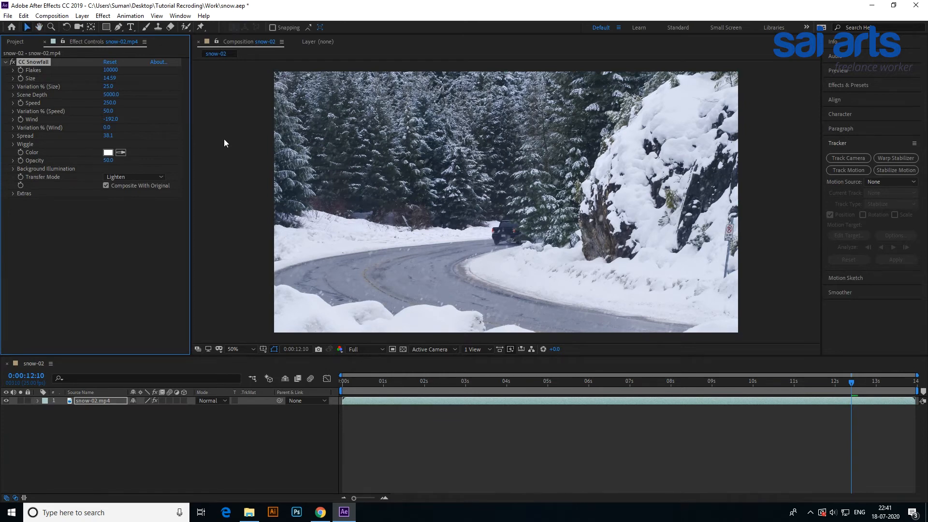
key(space)
key(space)
drag(105, 128, 141, 133)
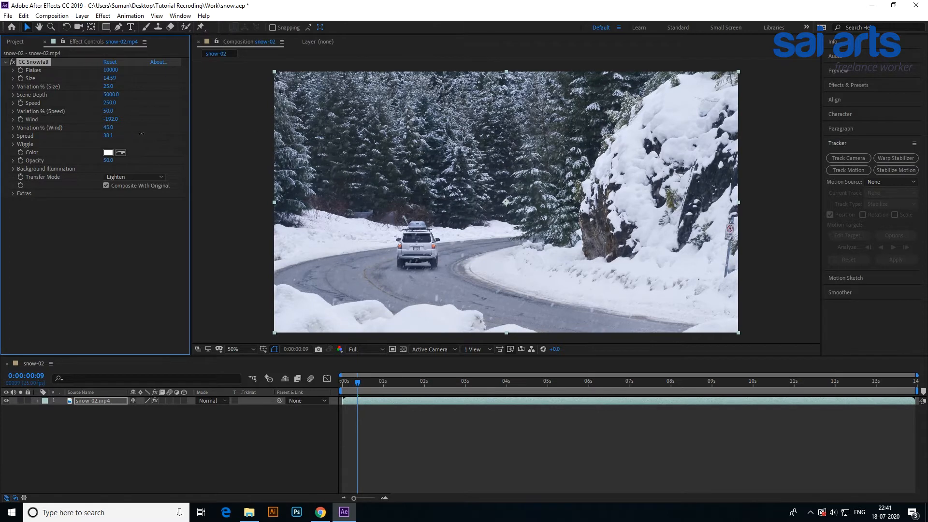
key(space)
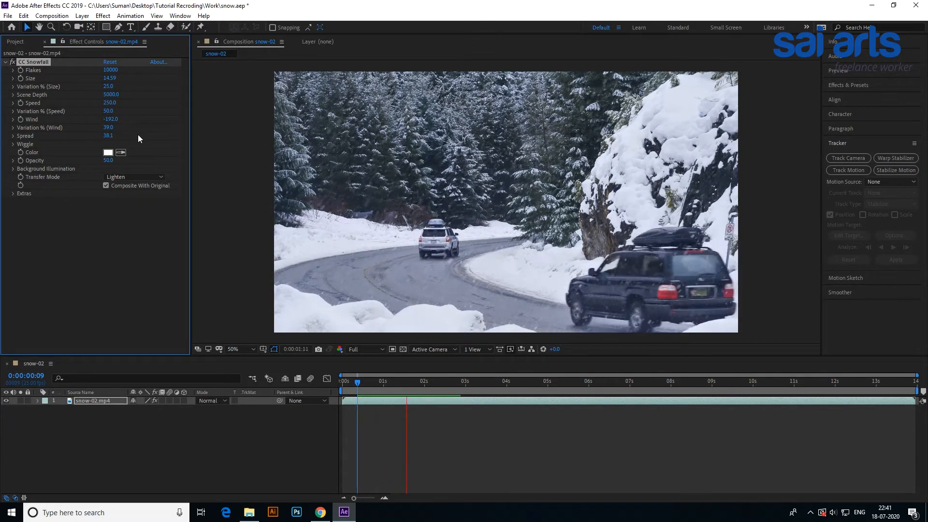
key(space)
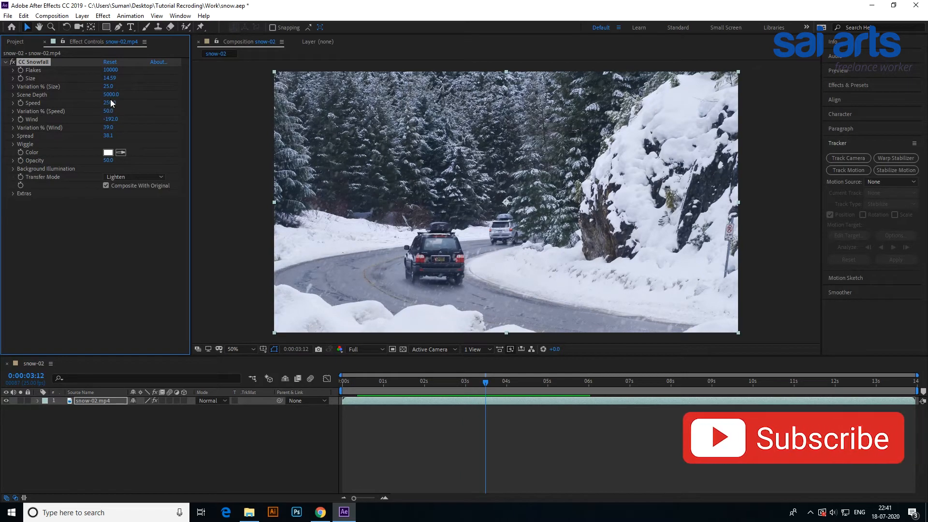
Preview the snowfall with Speed at 457, then lower Speed to 17 and preview again
drag(109, 103, 211, 105)
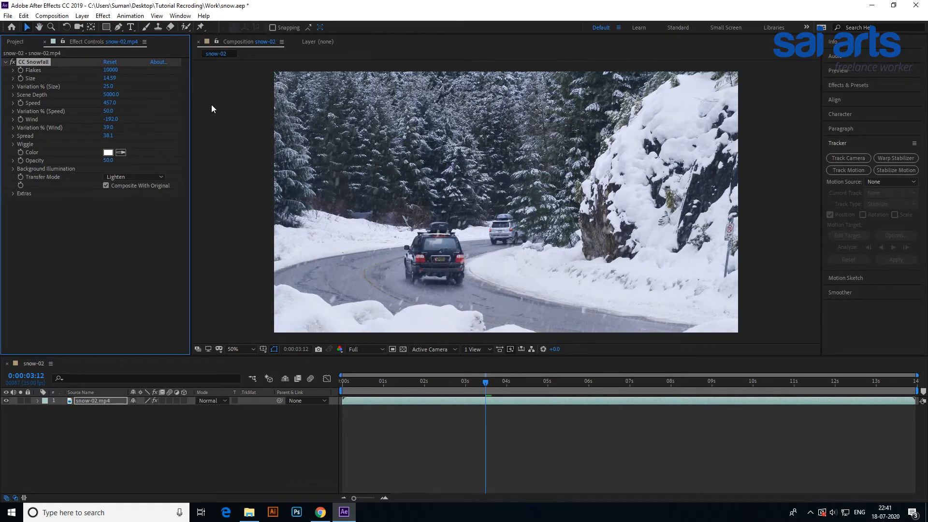
key(space)
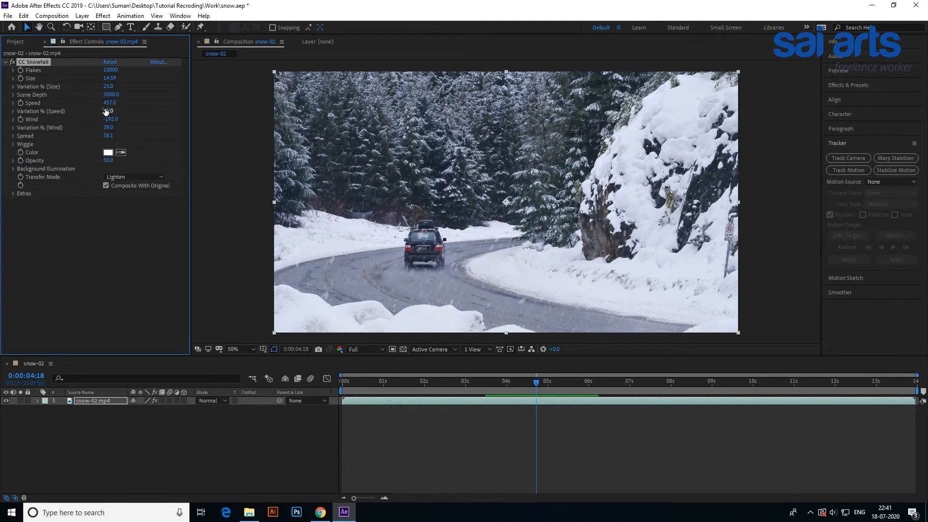
drag(107, 104, 71, 120)
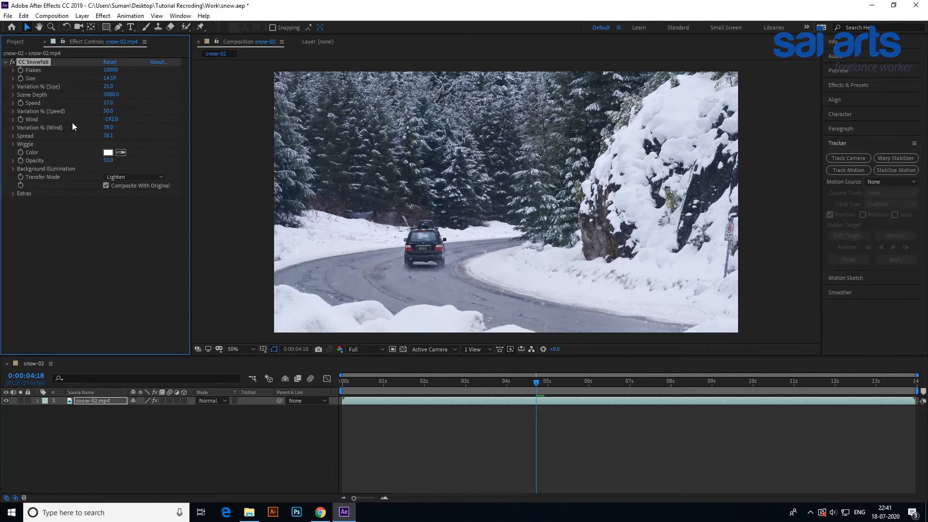
key(space)
Set the snowfall's Wind to 15 and preview the result
drag(114, 123, 295, 124)
key(space)
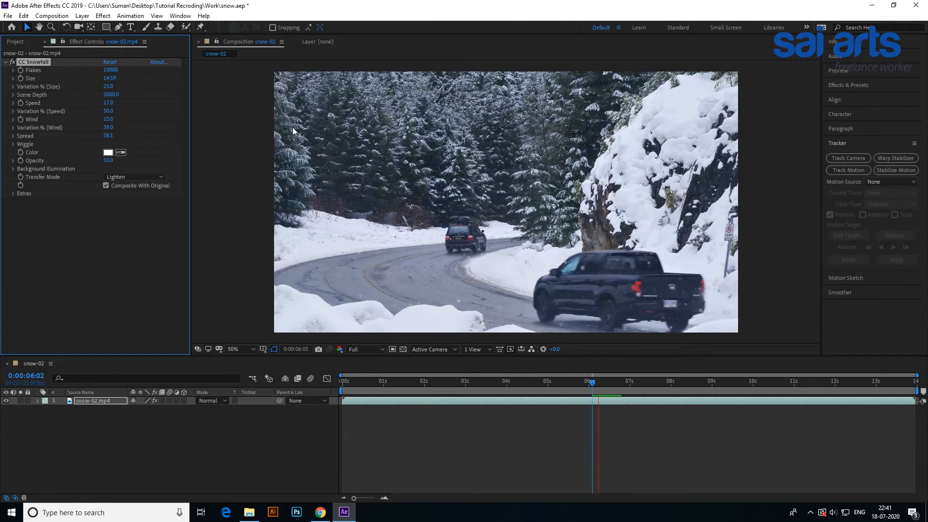
key(space)
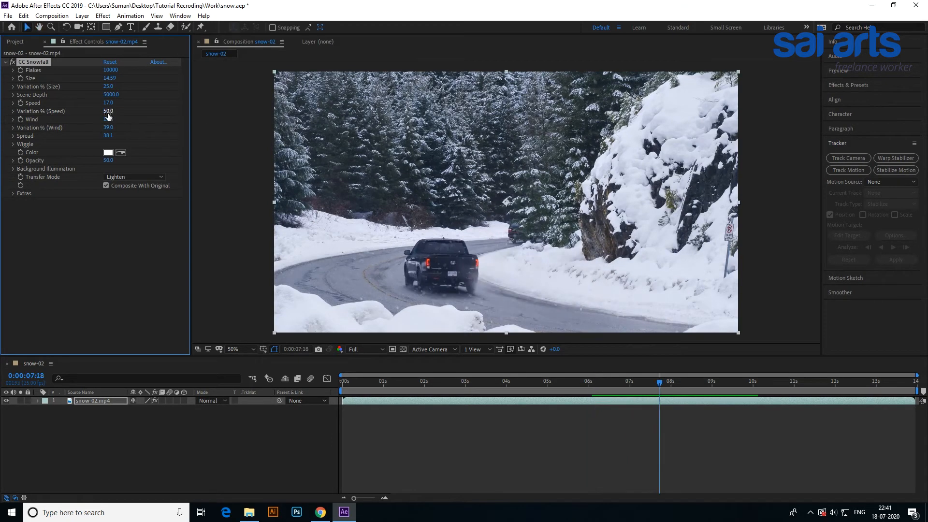
Set Variation % (Speed) to 26 and Speed to 87, and preview the snowfall
drag(109, 112, 144, 103)
key(space)
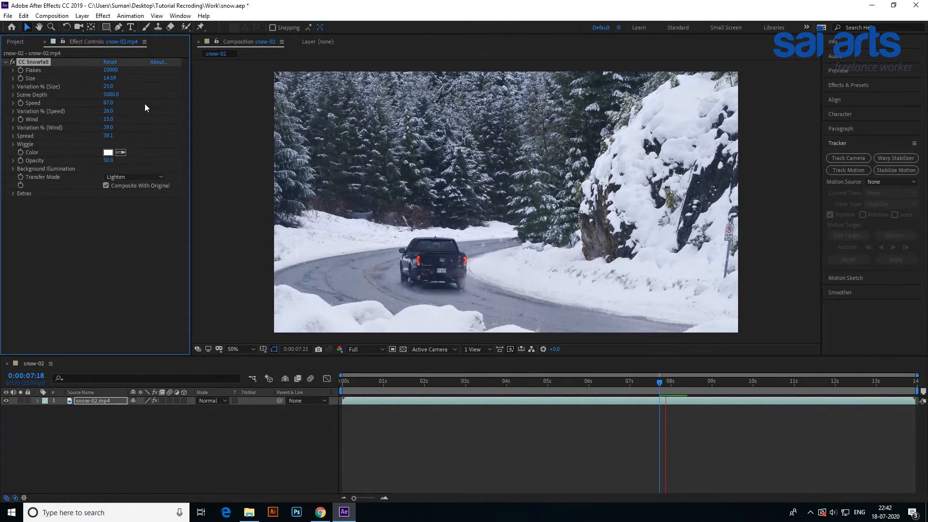
key(space)
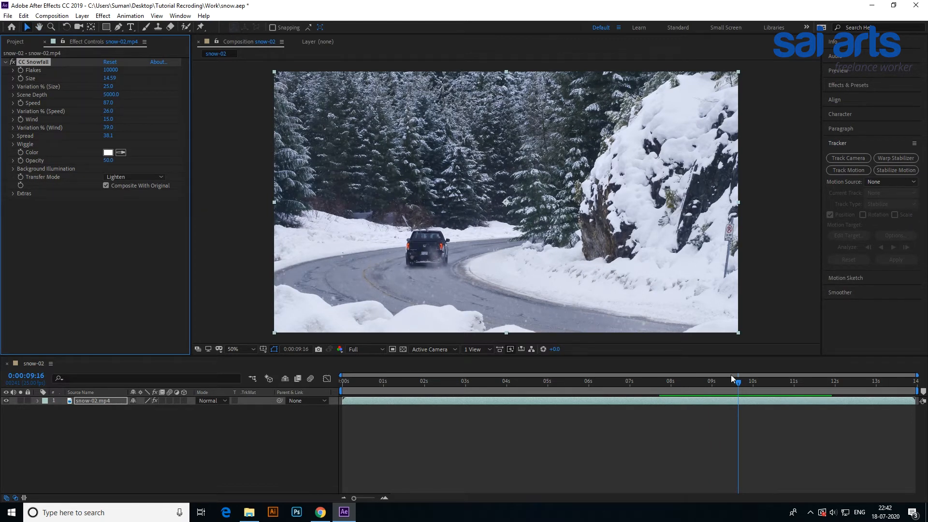
Reset all CC Snowfall parameters to their default values
click(107, 61)
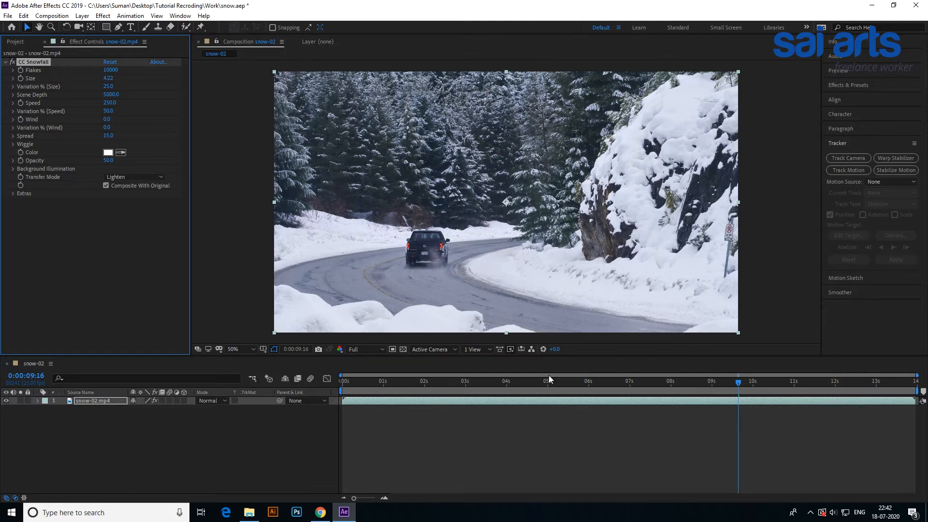
Preview the snowfall from the start, set its Size to 5.11 and preview again
drag(525, 381, 239, 388)
key(space)
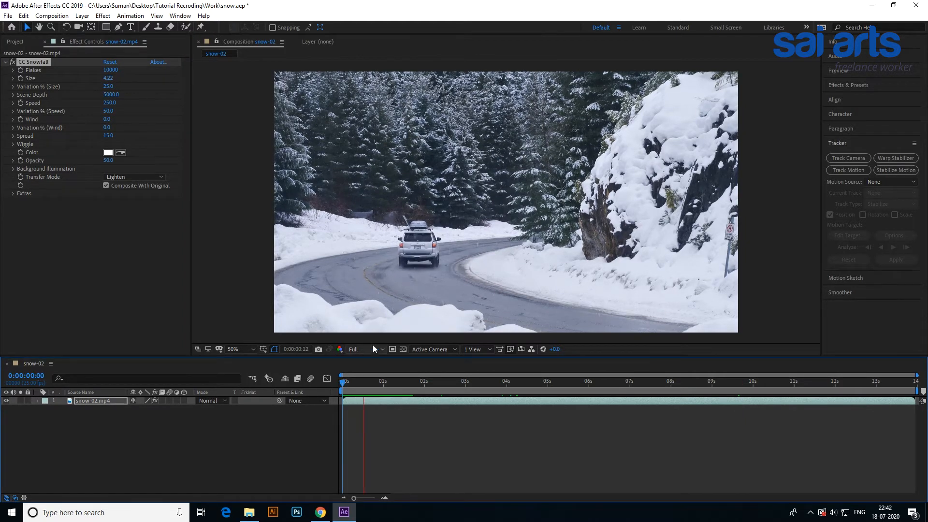
drag(109, 78, 148, 77)
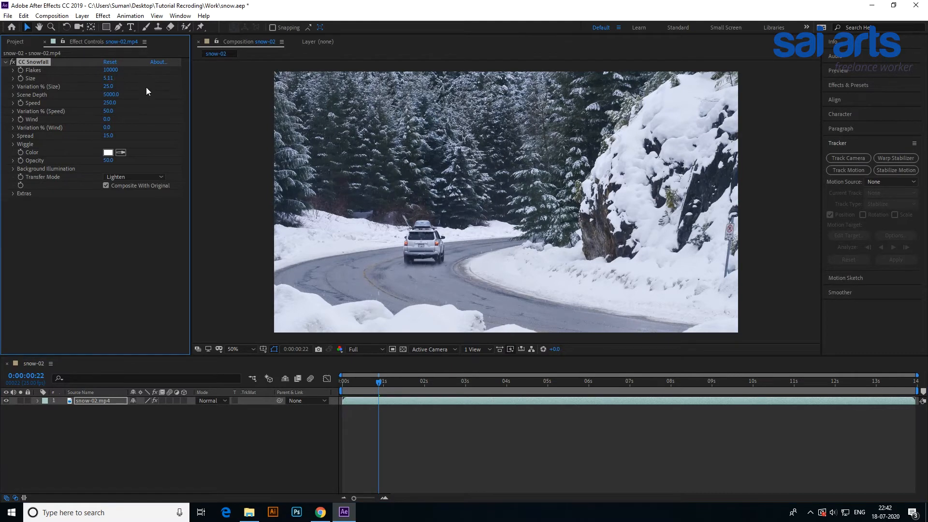
key(space)
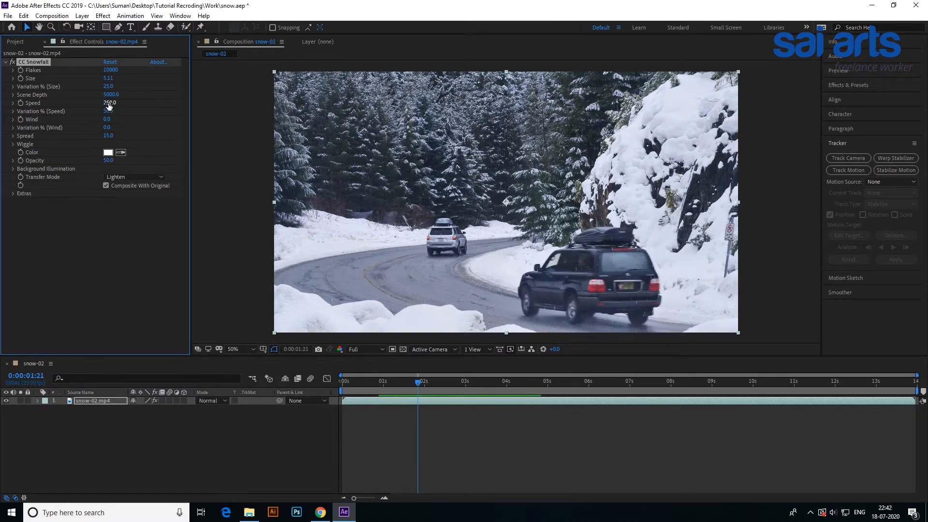
Set the snowfall's Wind to -77, Variation % (Wind) to 64 and Size to 7.63, previewing the changes
drag(108, 121, 81, 132)
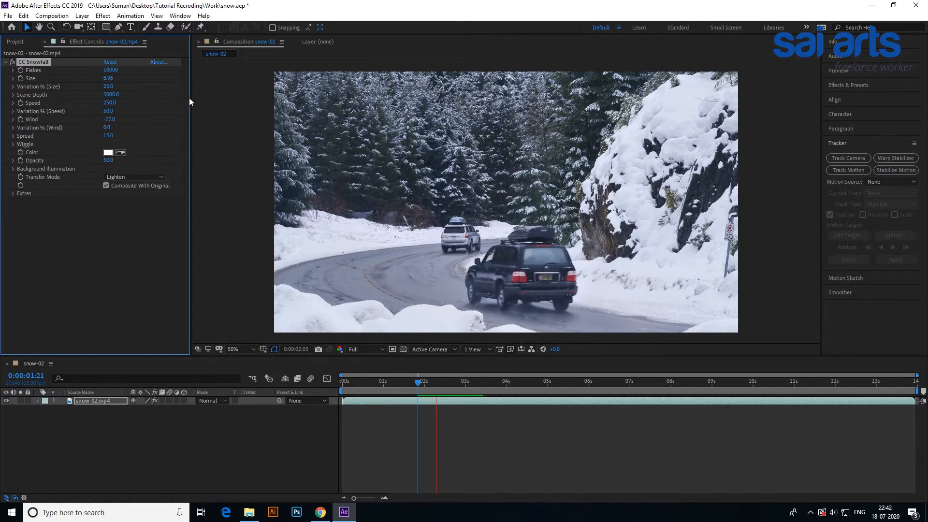
key(space)
drag(108, 129, 128, 126)
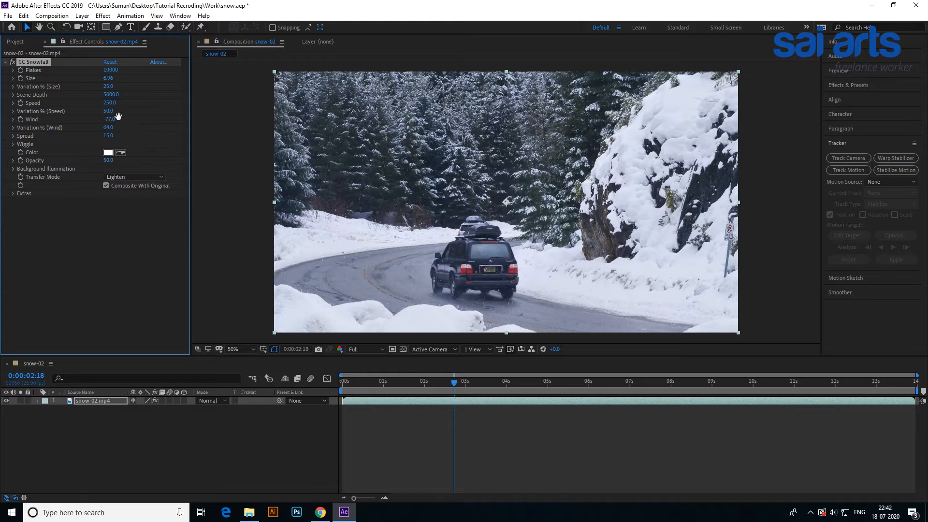
key(space)
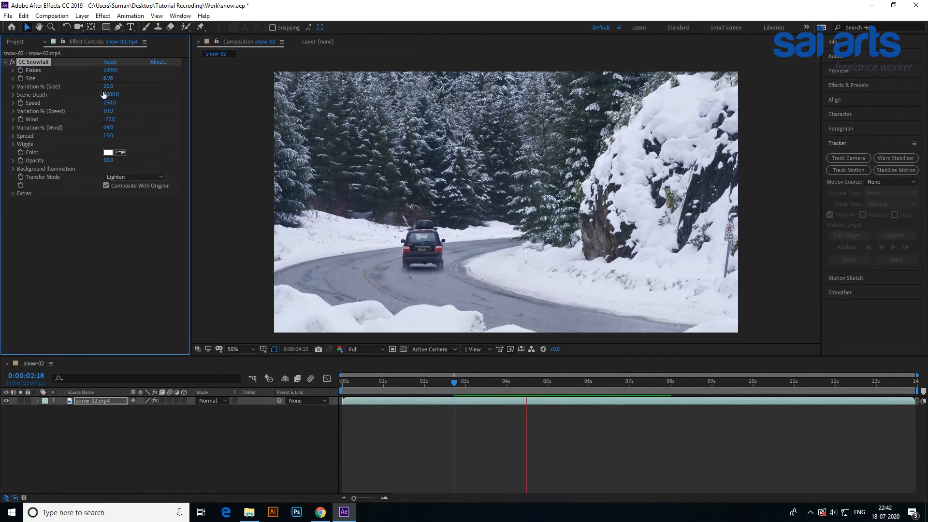
drag(105, 78, 136, 79)
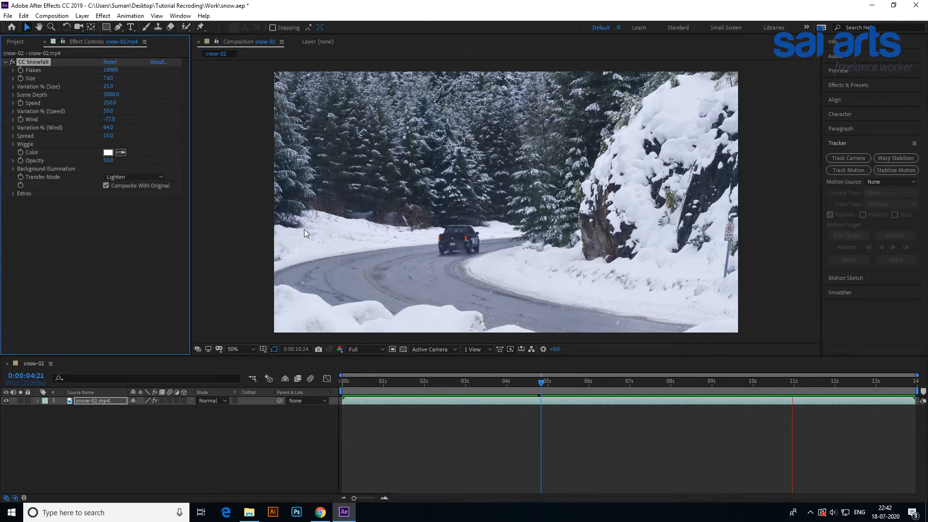
key(space)
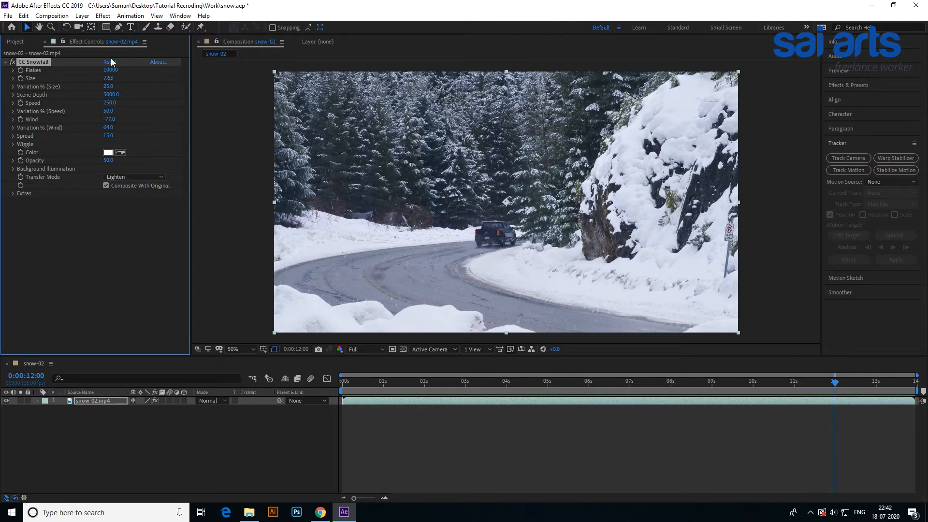
Delete the snow-02.mp4 footage and the snow-02 composition from the project
click(21, 42)
drag(63, 154, 22, 133)
key(Delete)
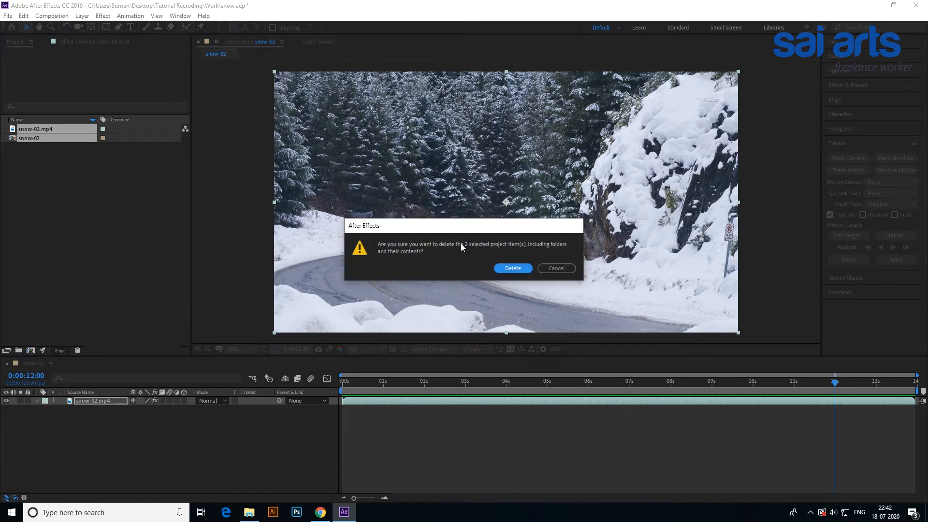
click(525, 272)
Import the Rain- video from the Footage video folder and create a composition from it
right_click(122, 184)
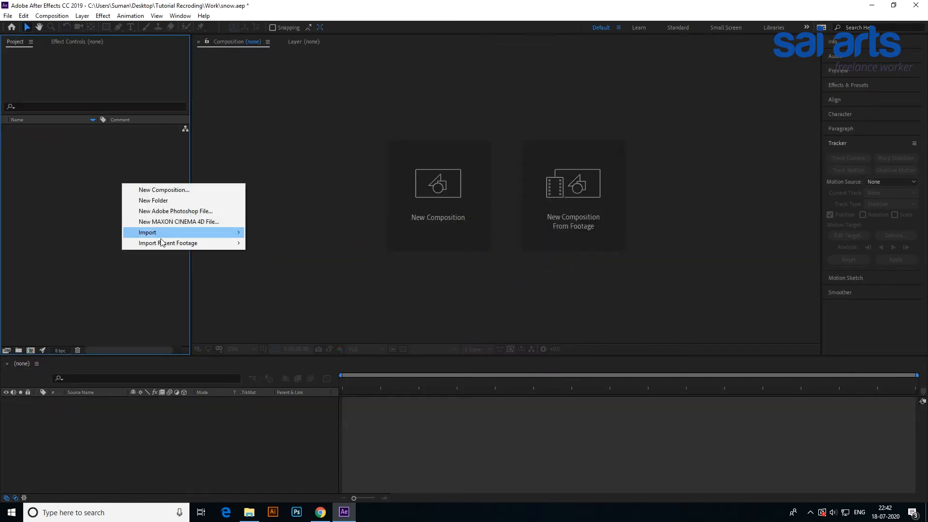
right_click(69, 167)
mouse_move(140, 217)
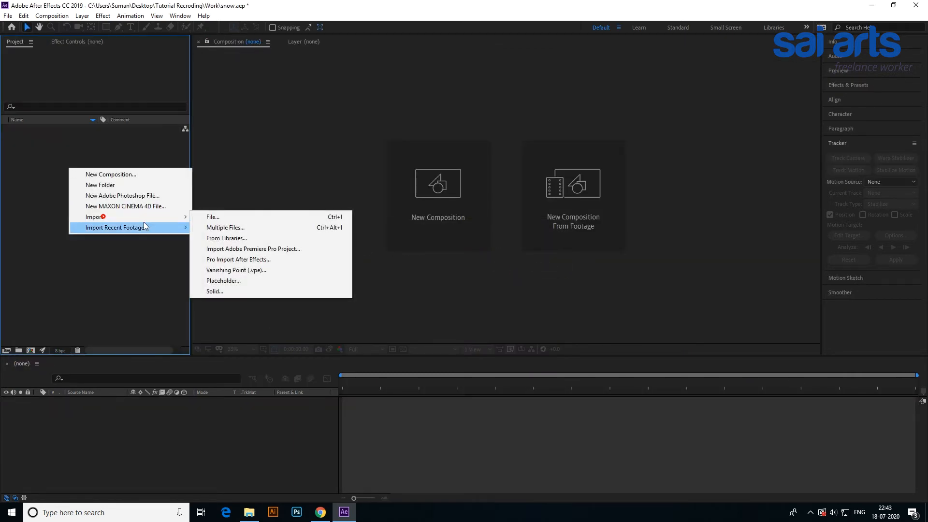
click(223, 218)
click(273, 91)
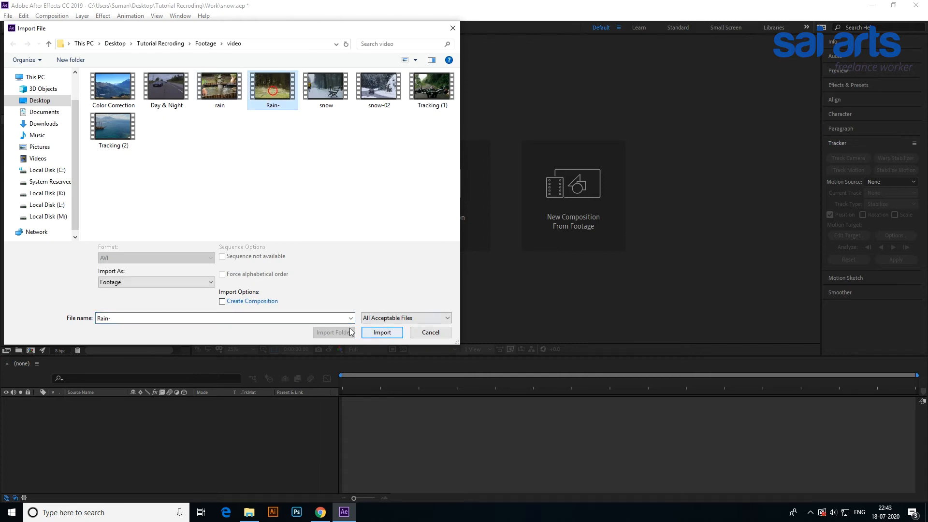
click(383, 332)
drag(50, 129, 88, 428)
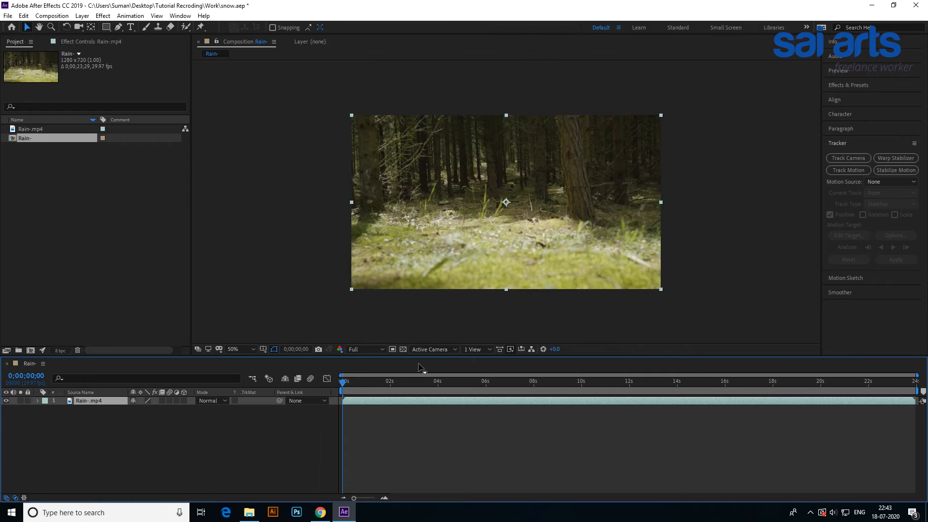
Play the Rain- forest footage from the start and return to the first frame
drag(342, 384, 288, 390)
key(space)
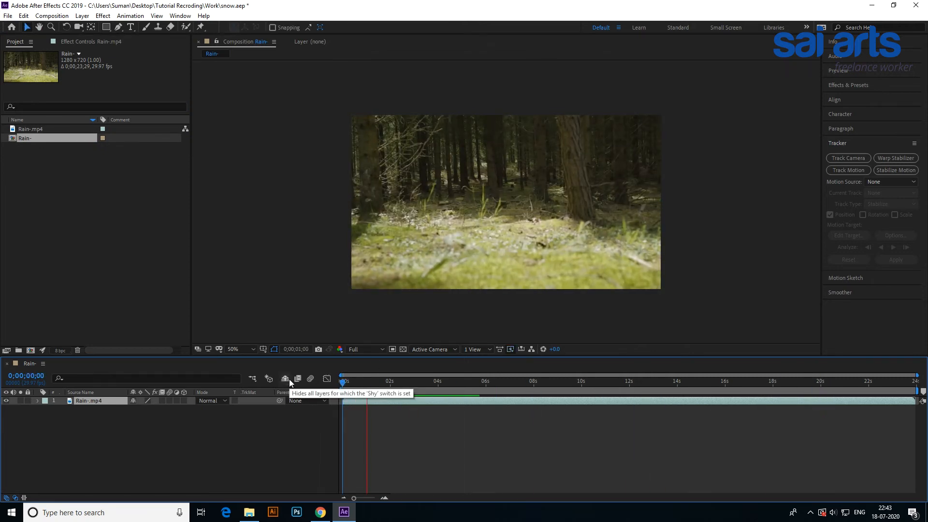
drag(427, 385, 291, 379)
key(space)
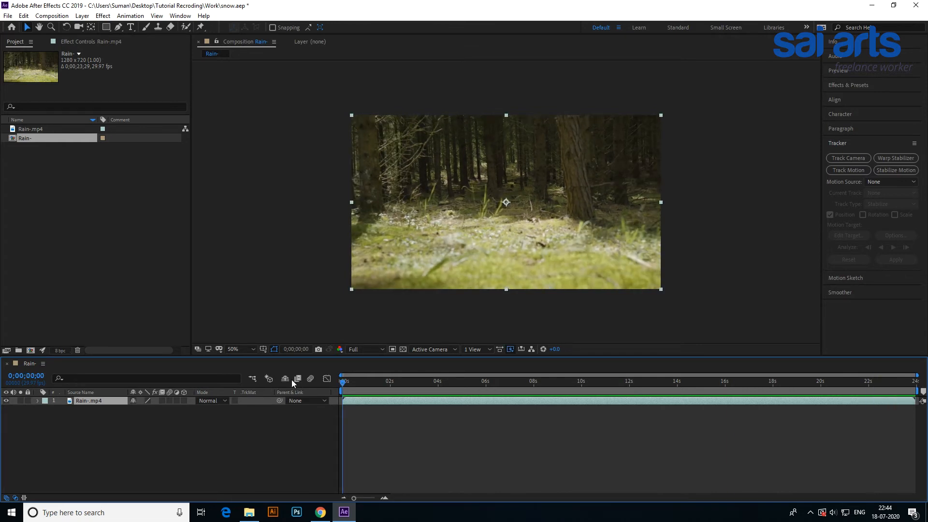
Apply the CC Rainfall simulation effect to the Rain-.mp4 layer and preview the rain at 100% magnification
right_click(90, 404)
mouse_move(141, 282)
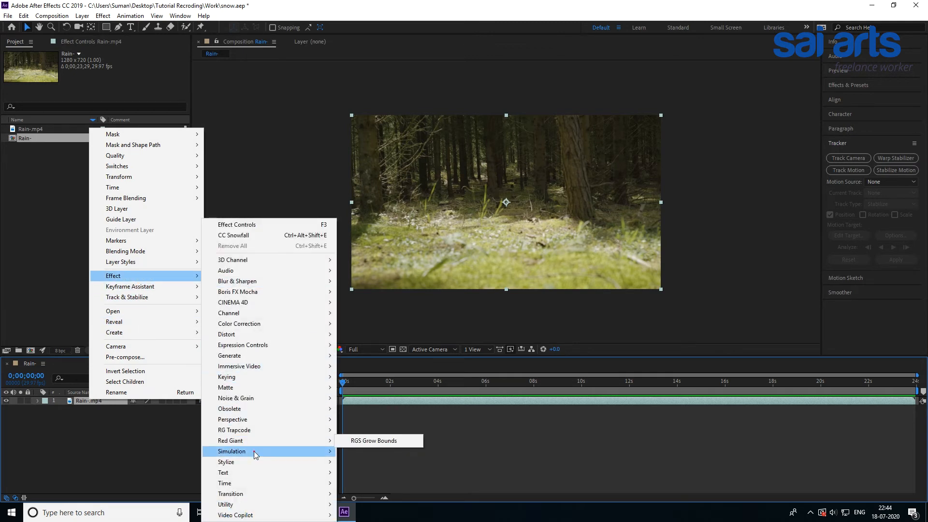
mouse_move(306, 452)
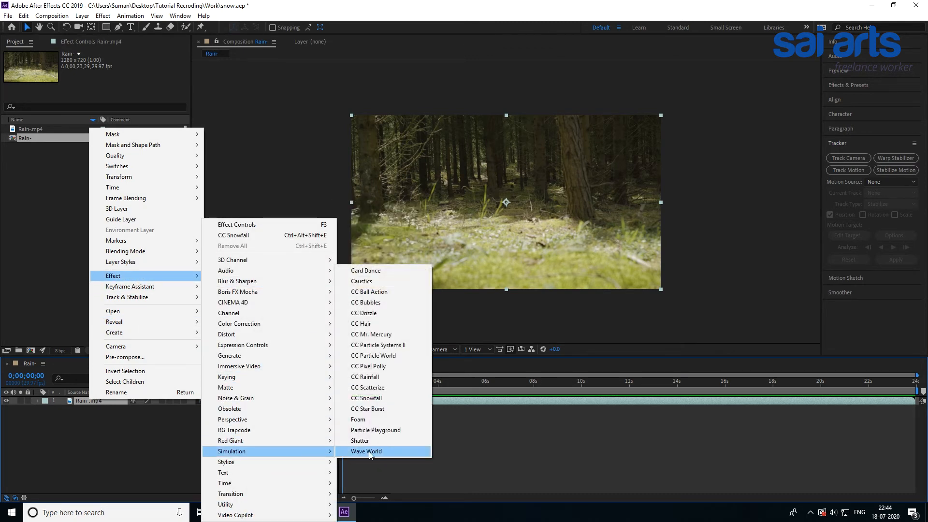
click(399, 379)
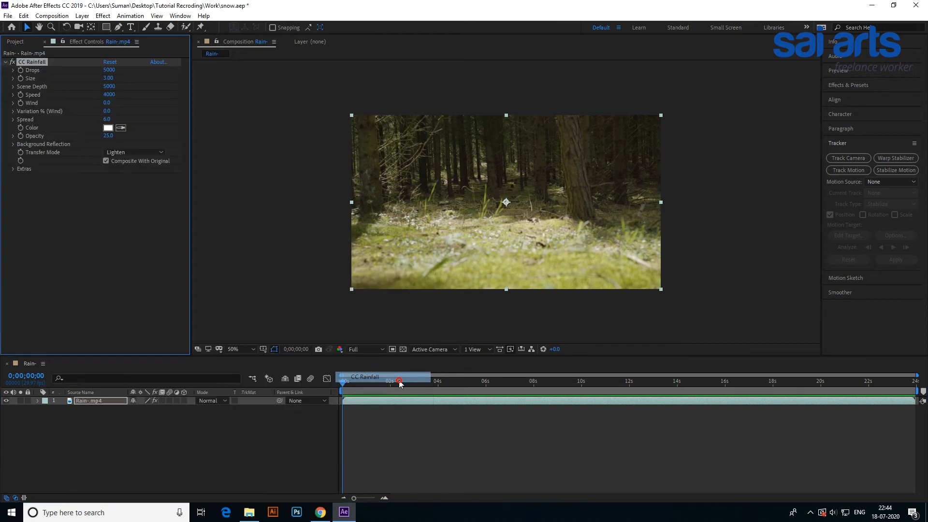
key(space)
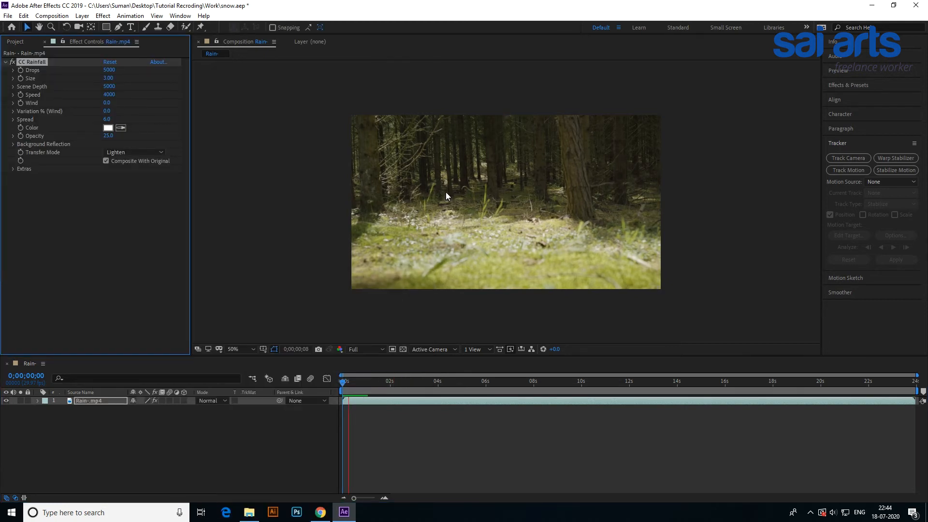
key(space)
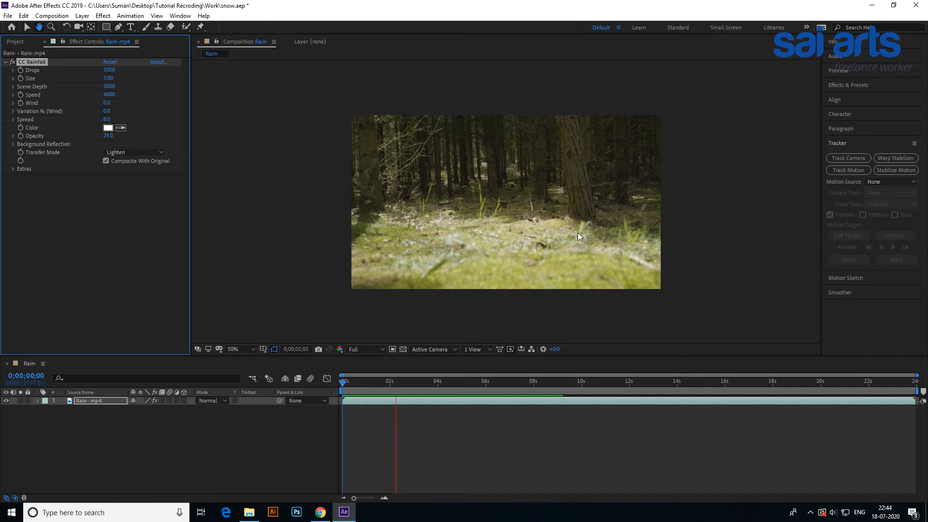
scroll(574, 221, up, 1)
key(space)
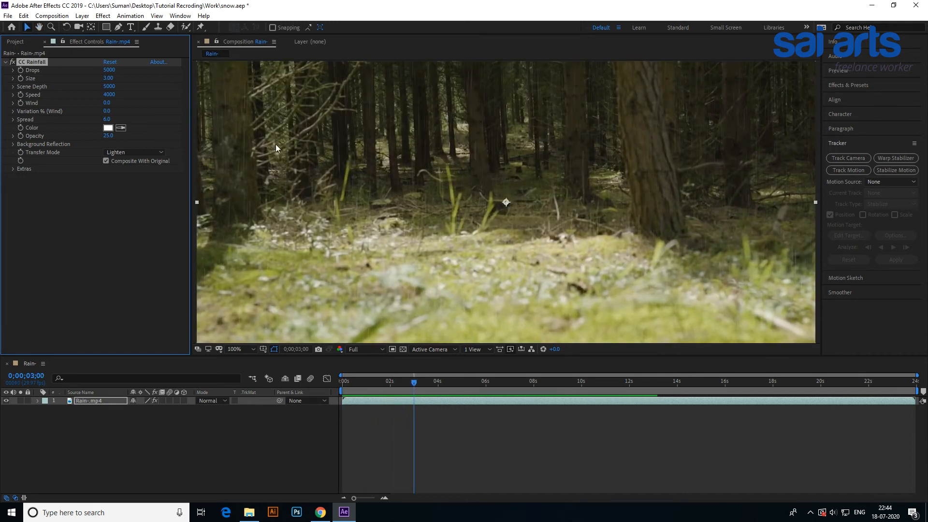
Set the rainfall's Wind to 400 and Variation % (Wind) to 29, and preview the result
drag(107, 105, 120, 114)
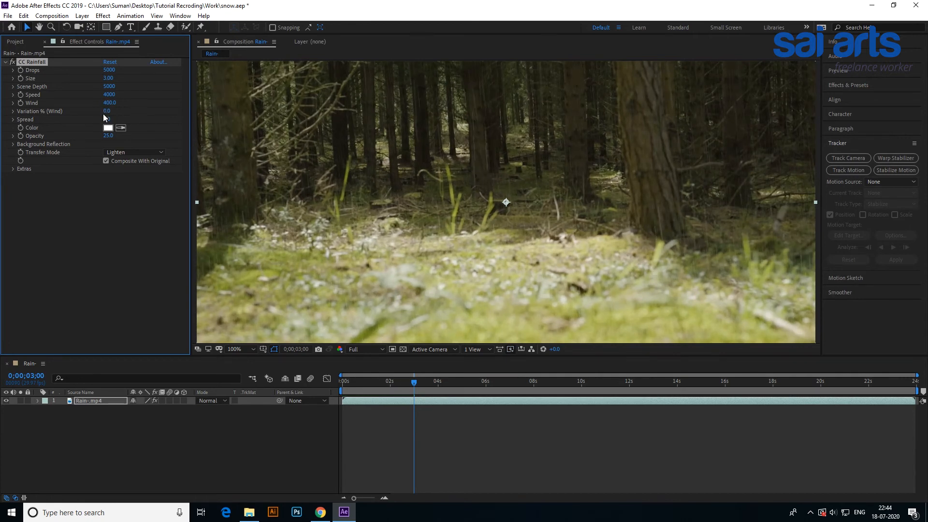
drag(109, 111, 121, 116)
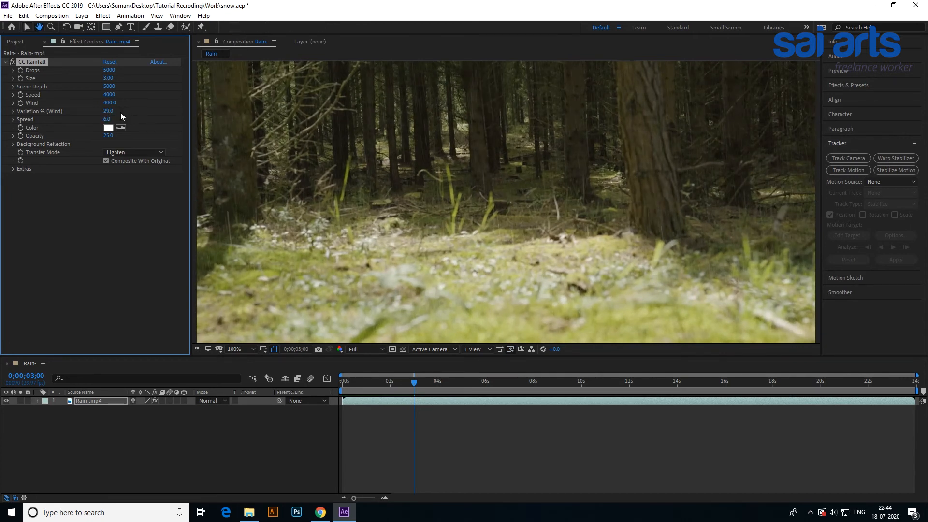
key(space)
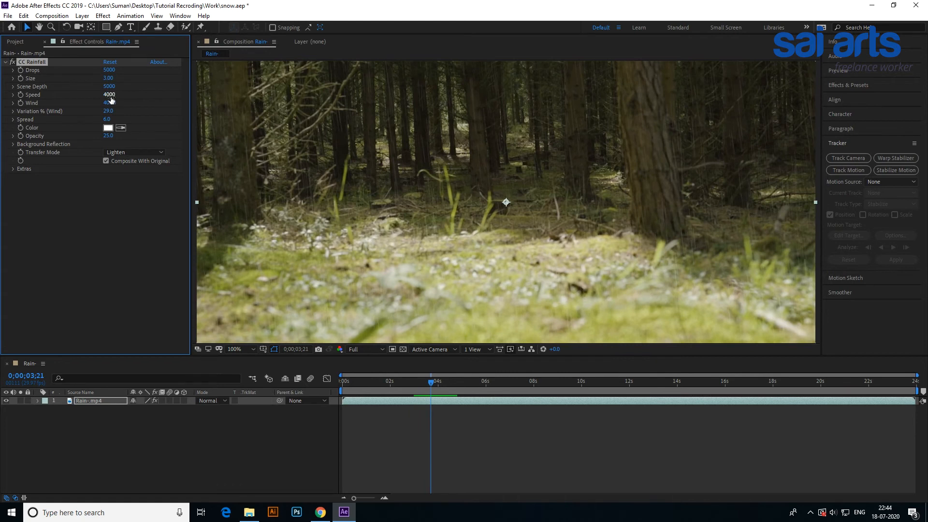
Set the rainfall's Speed to 2350 and its Size to 3.81, previewing after each change
drag(111, 98, 81, 105)
key(space)
key(space)
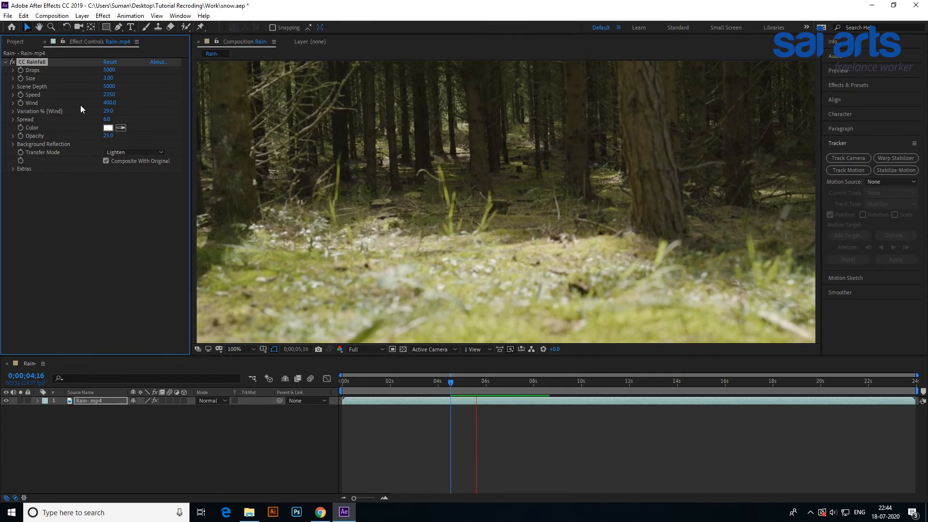
key(space)
drag(114, 79, 129, 78)
key(space)
key(space)
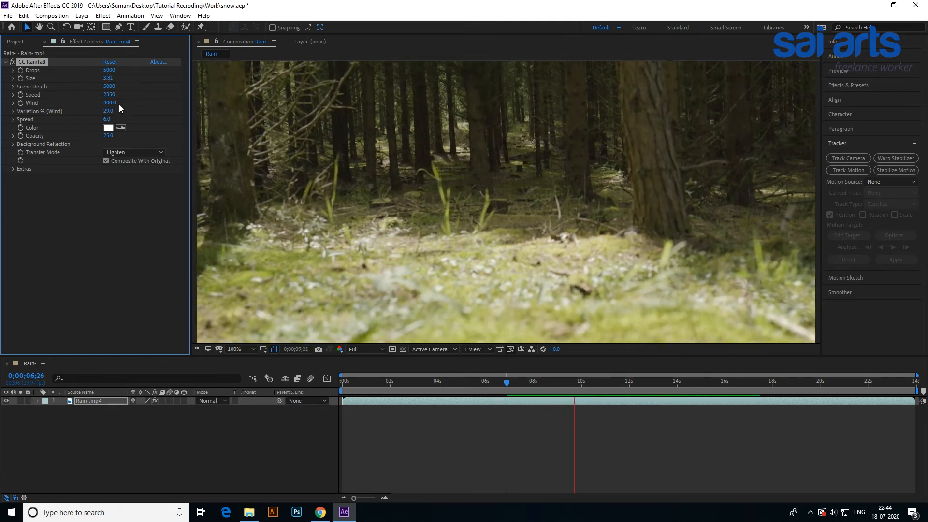
Try a rainfall Opacity of 66 and preview the rain
drag(106, 137, 126, 145)
key(space)
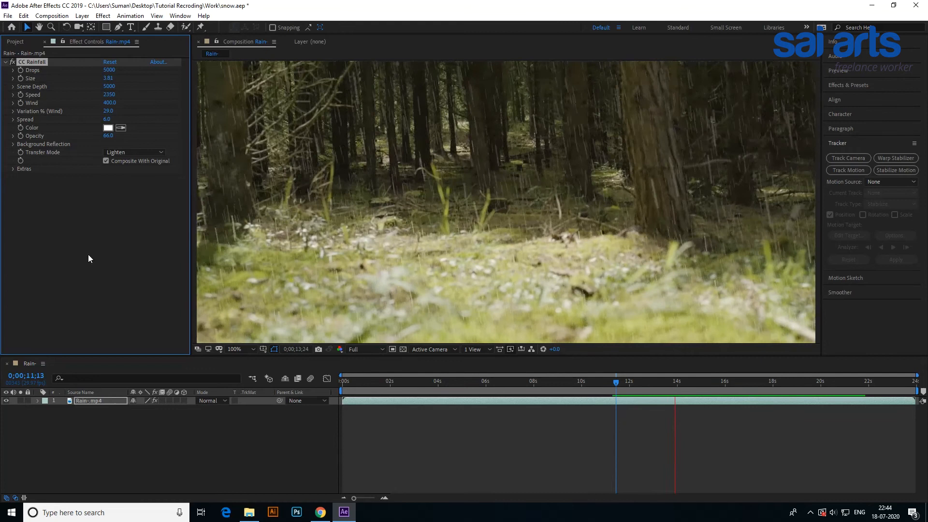
key(space)
Set the rainfall's Opacity to 25 and preview the rain over the forest footage
click(109, 136)
text(25)
key(Return)
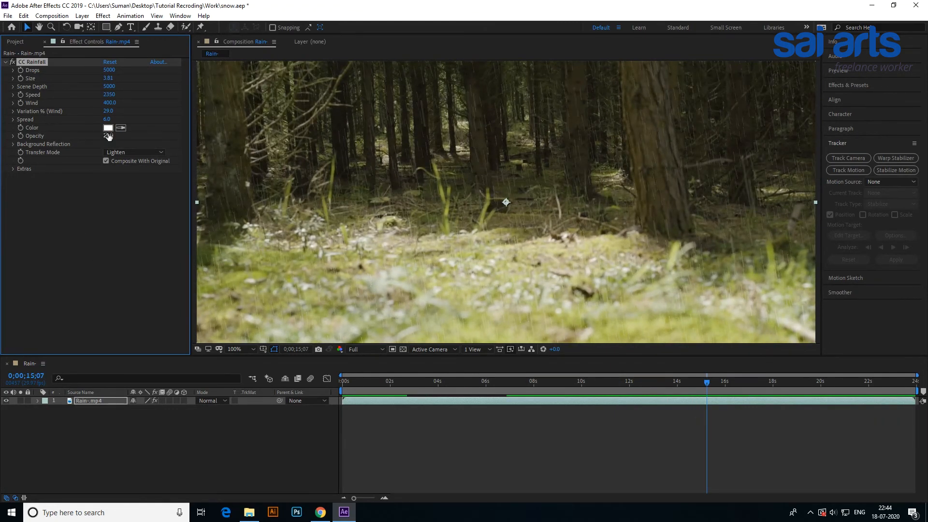
key(space)
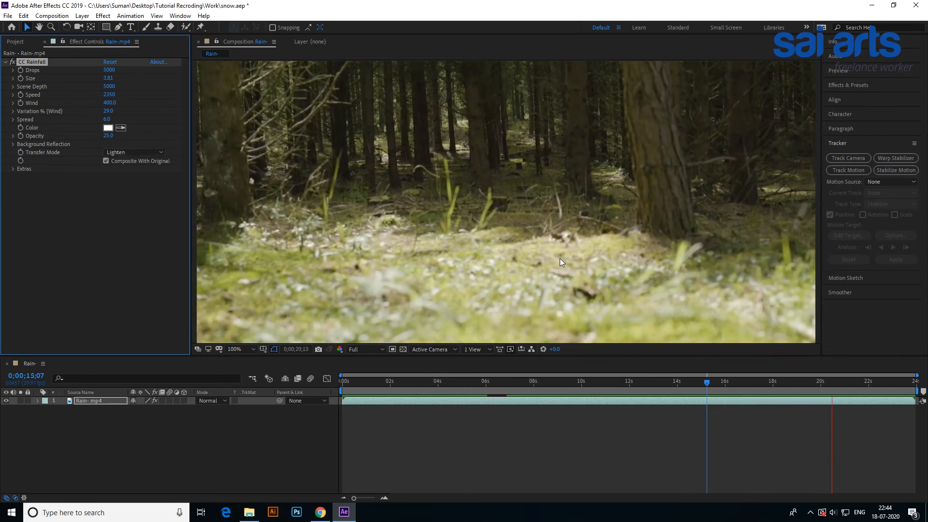
key(space)
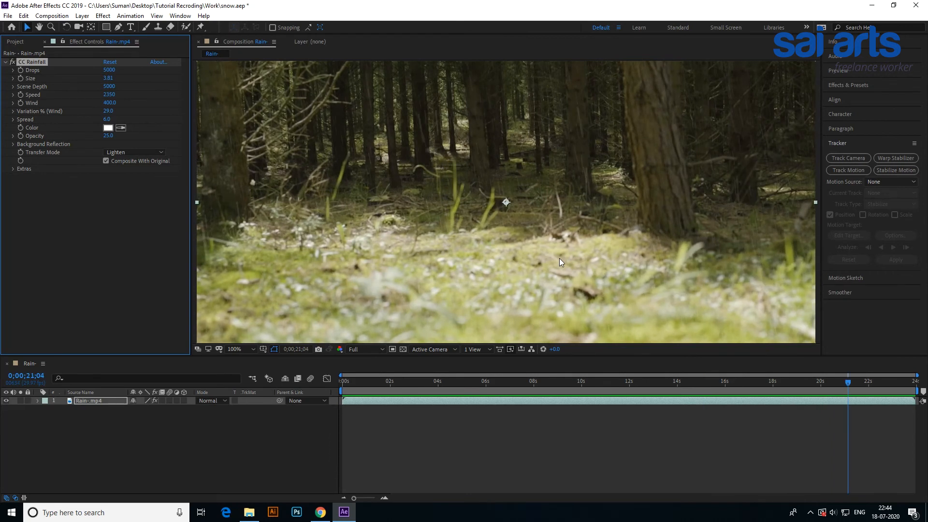